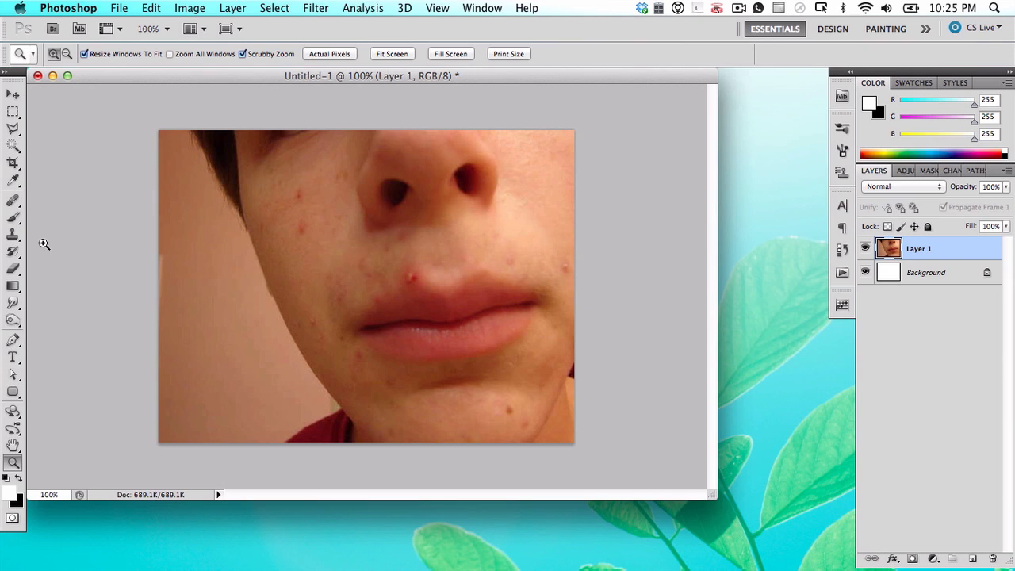
Step: Select the healing tool group in the toolbox for the face photo on Layer 1
click(12, 201)
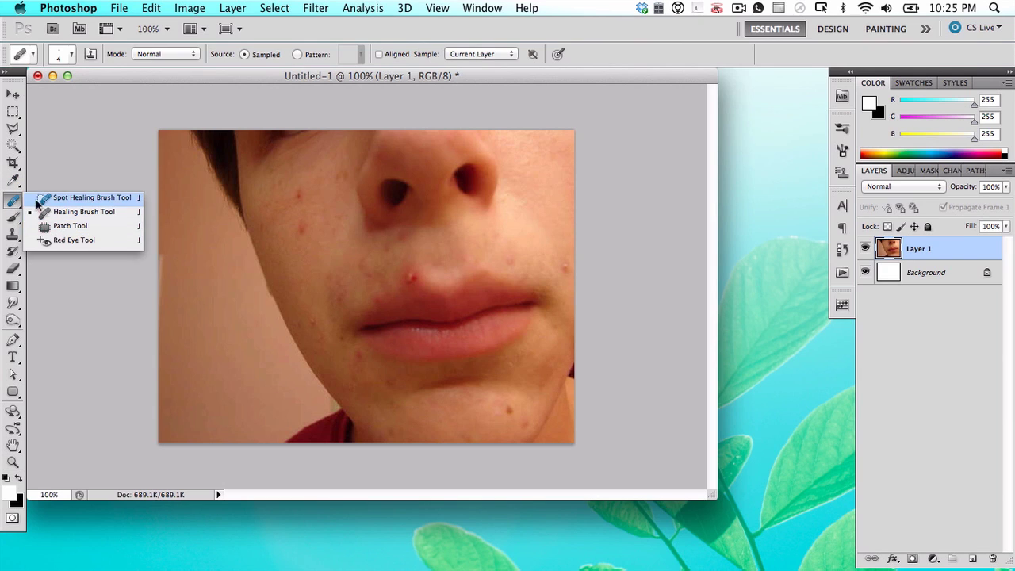
Step: With the Clone Stamp, clone clean skin over the red blemishes on the cheek
click(12, 250)
click(13, 234)
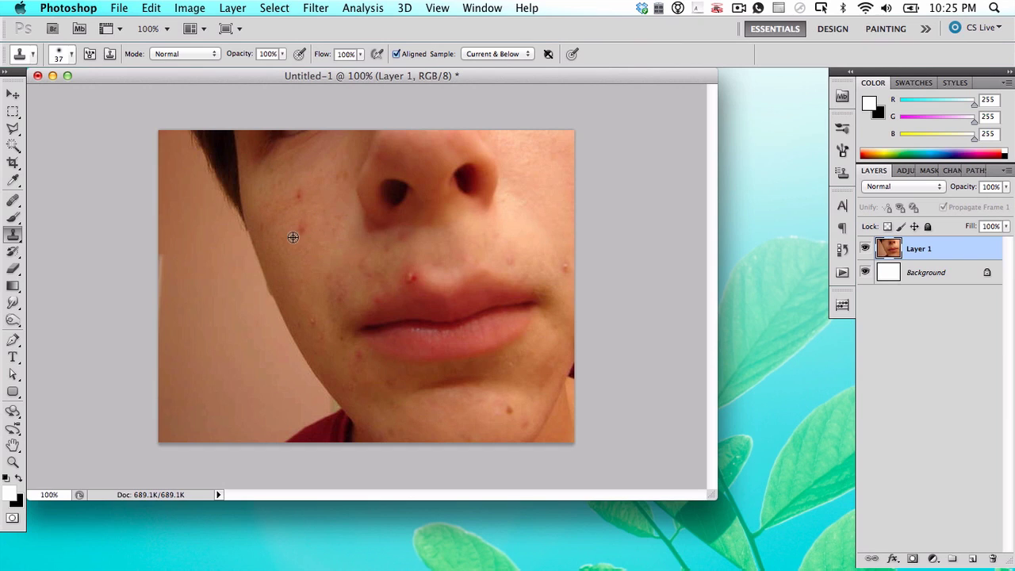
click(301, 230)
click(303, 228)
alt+click(322, 220)
alt+click(281, 235)
alt+click(315, 229)
alt+click(285, 217)
Step: Clone skin over the pimple above the upper lip, then sample skin near the chin spot
alt+click(389, 262)
click(408, 270)
alt+click(410, 251)
click(399, 278)
alt+click(399, 261)
click(450, 300)
alt+click(409, 246)
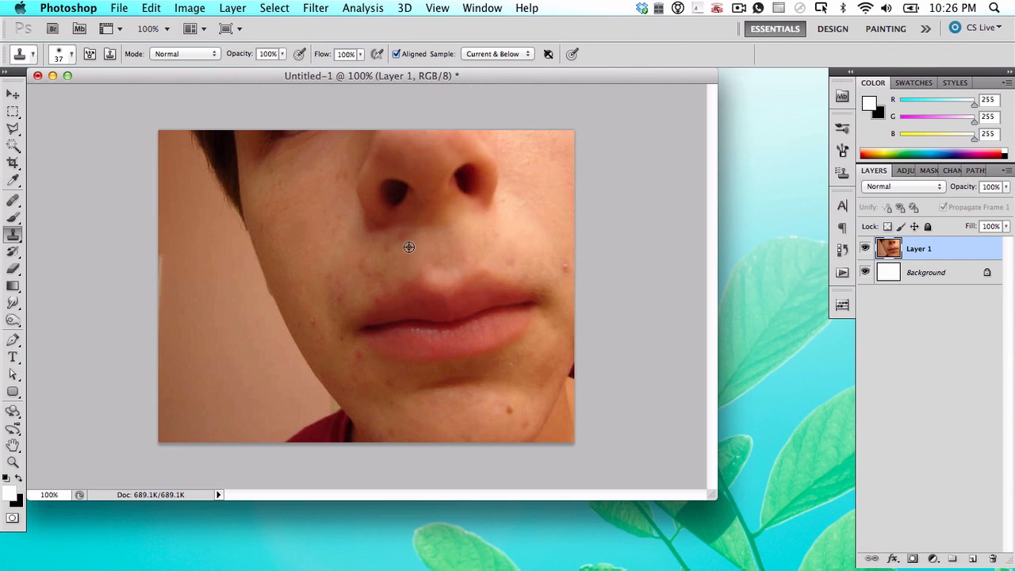
click(422, 271)
alt+click(568, 250)
alt+click(571, 247)
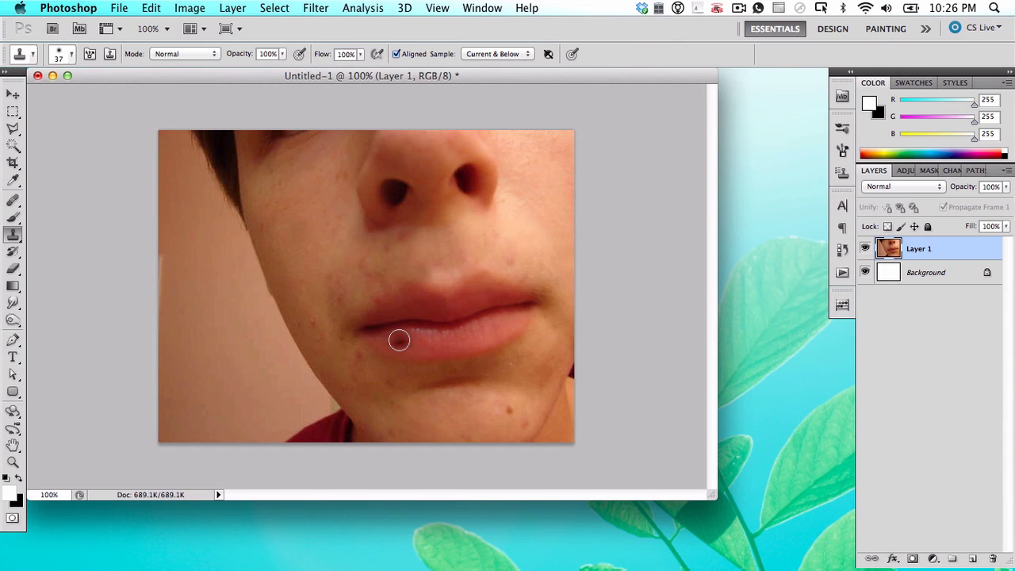
key(z)
click(290, 233)
click(290, 233)
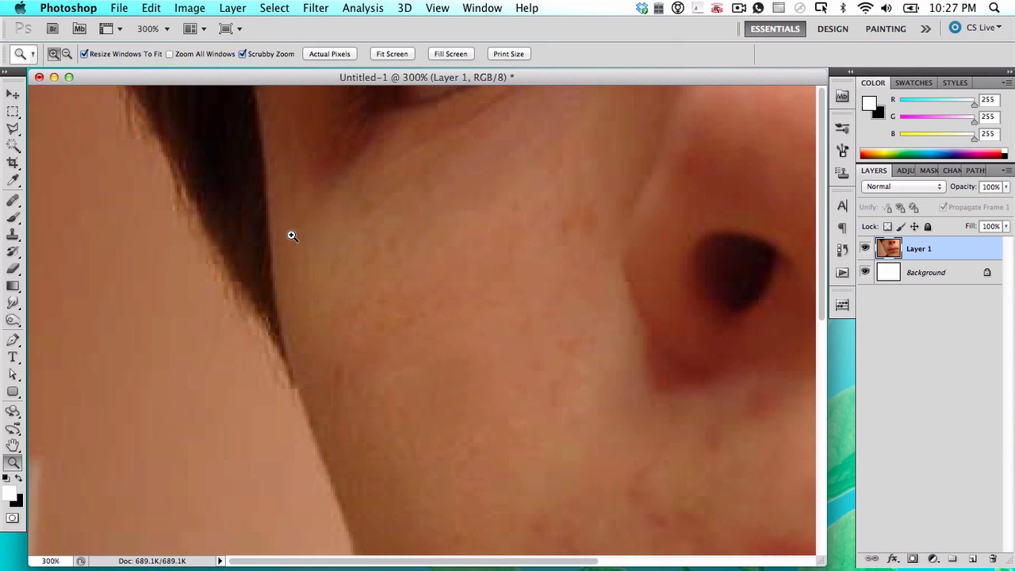
key(o)
click(16, 321)
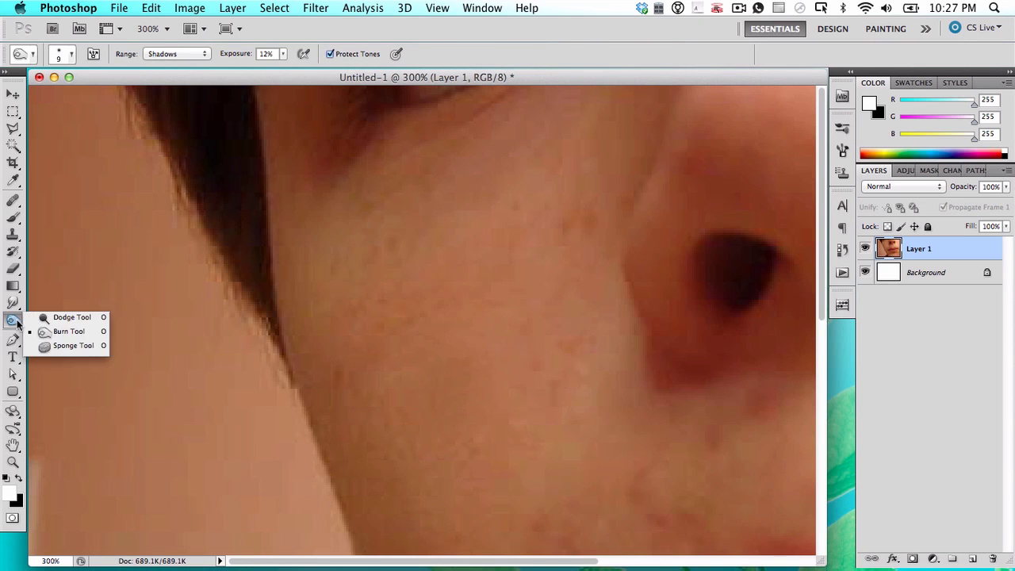
click(54, 318)
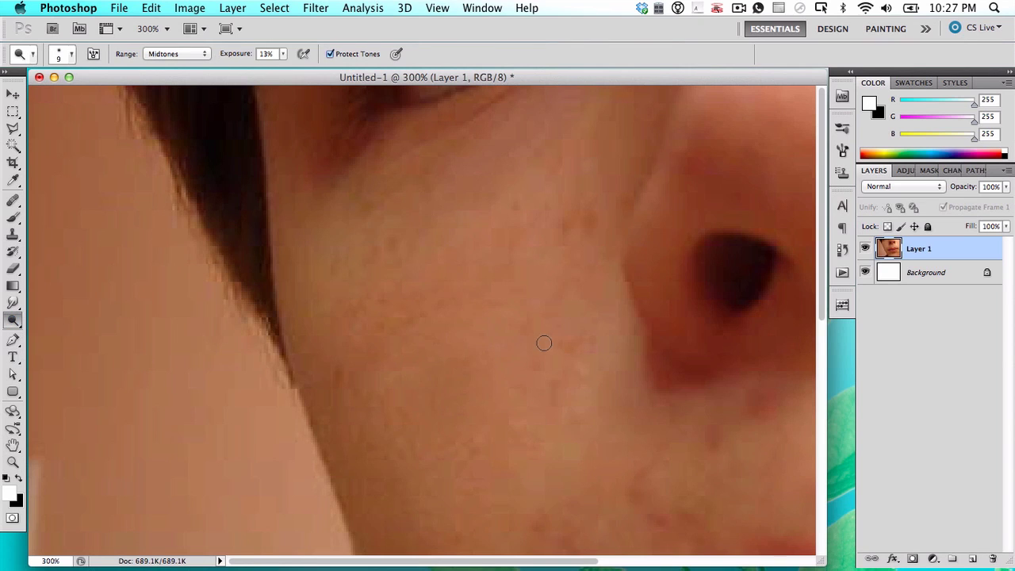
right_click(459, 401)
mouse_move(480, 409)
mouse_down()
mouse_move(512, 408)
mouse_move(502, 408)
mouse_up()
key(Return)
key(z)
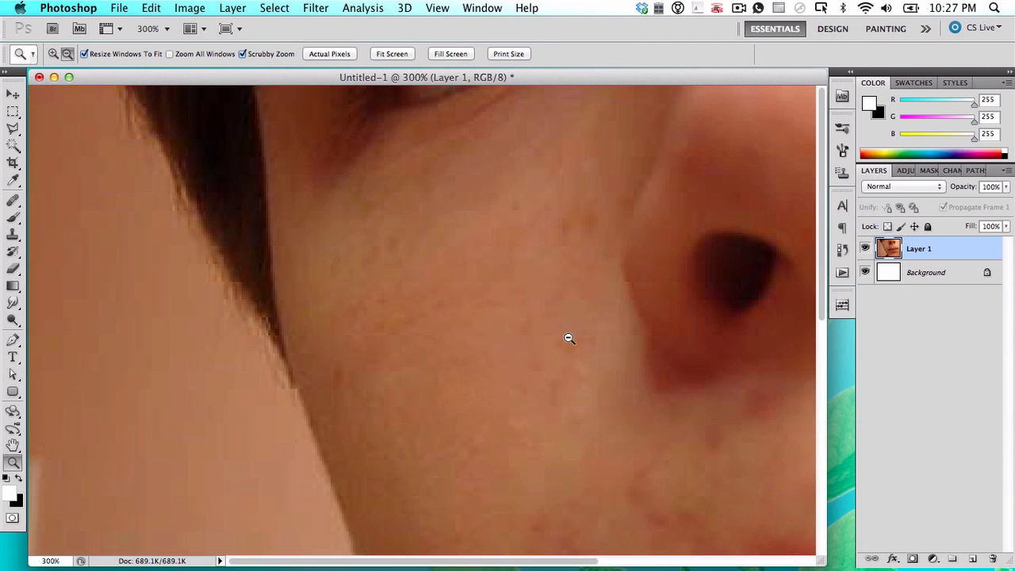
alt+click(568, 337)
alt+click(568, 338)
key(m)
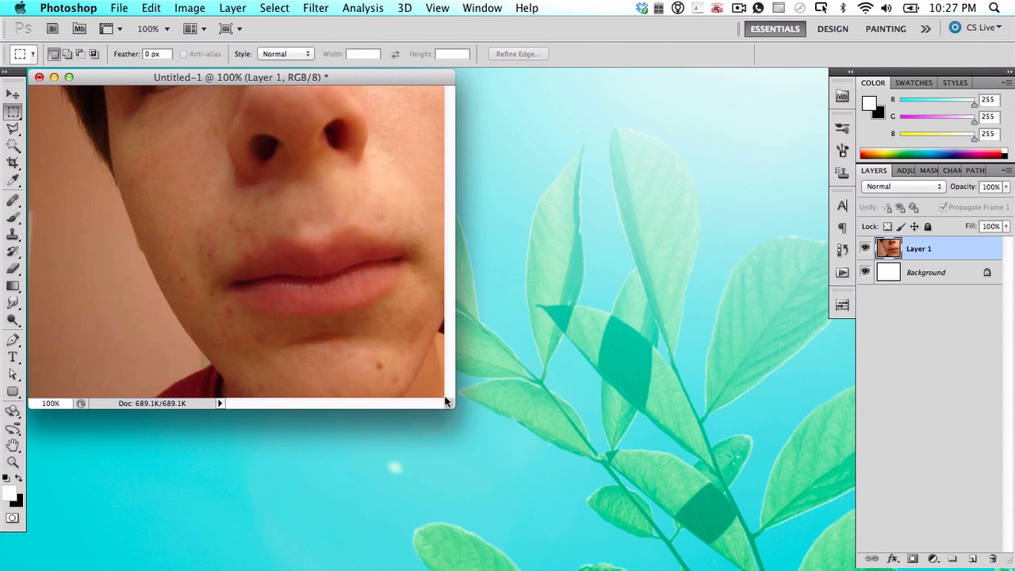
drag(449, 403, 768, 523)
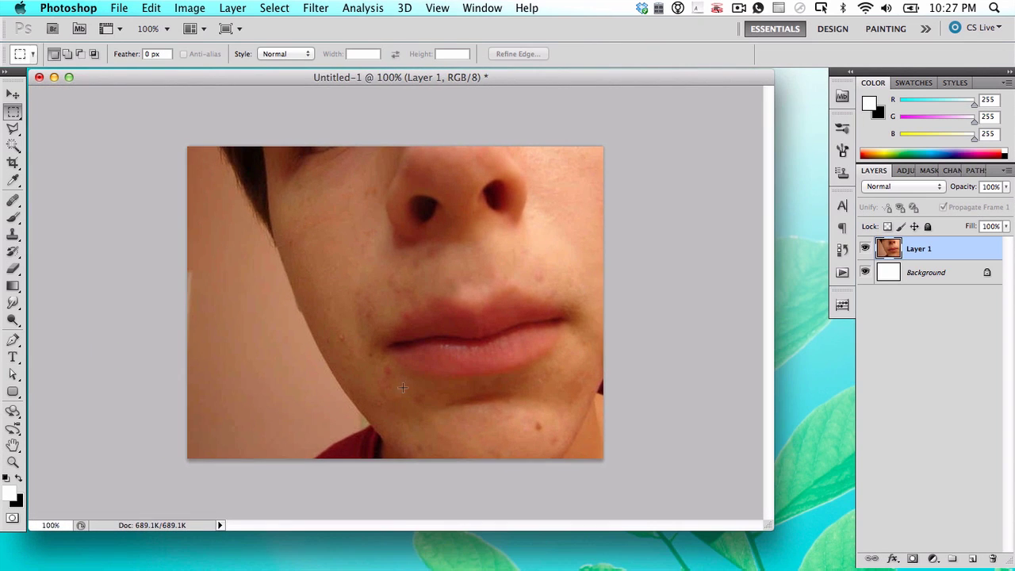
Step: Heal the dark chin blemishes with a 29 px Healing Brush
click(12, 202)
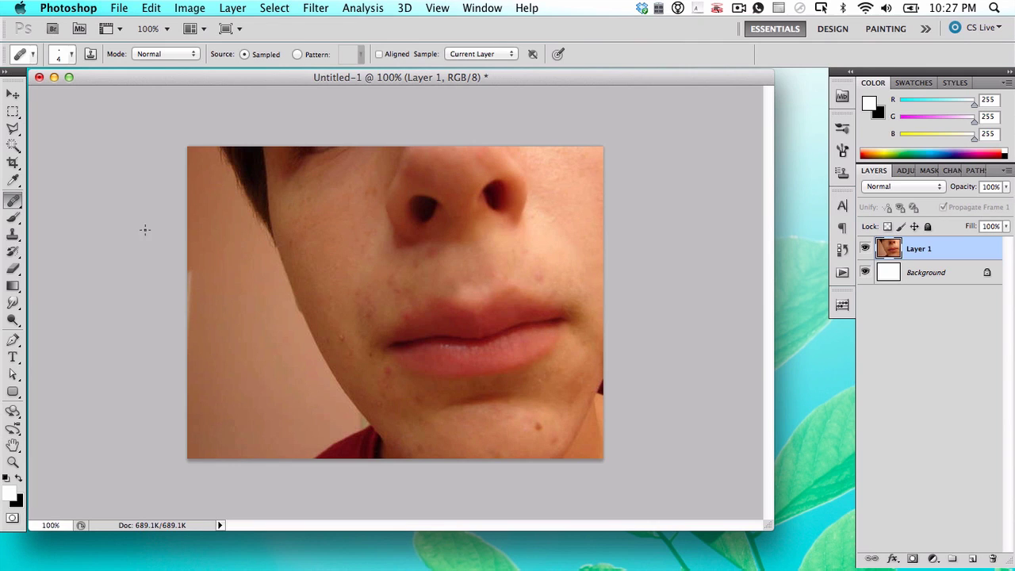
right_click(376, 304)
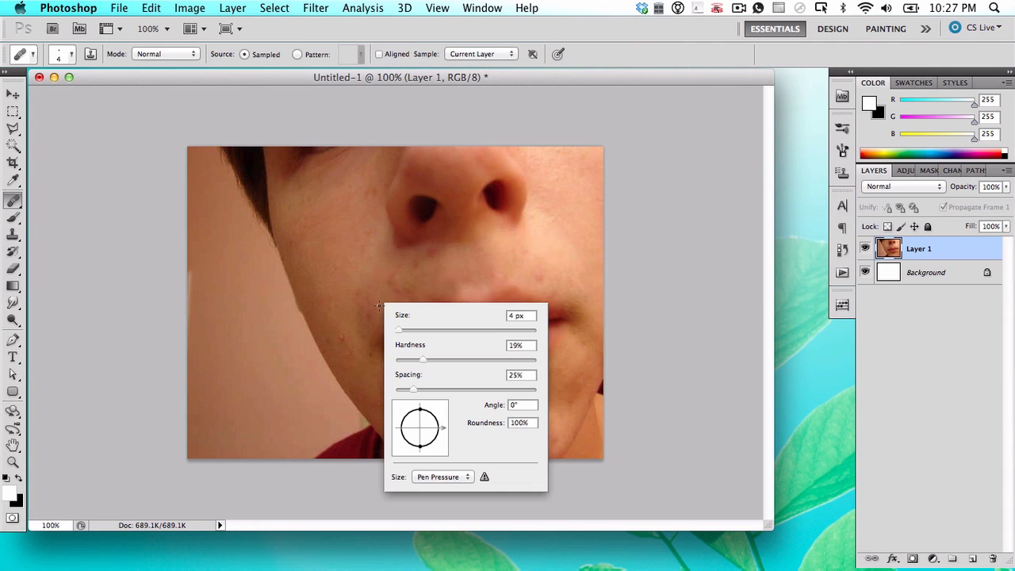
click(415, 331)
key(Return)
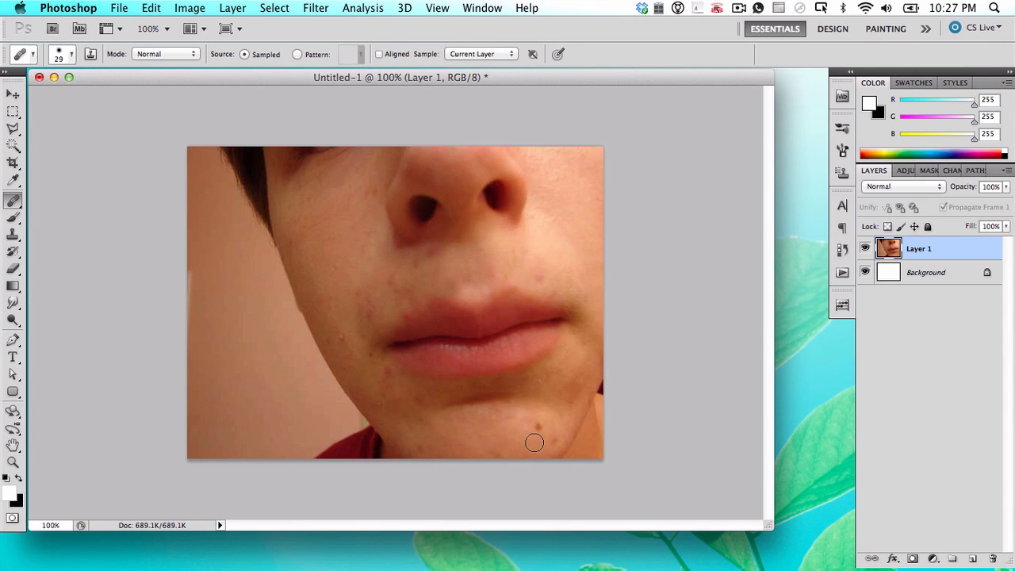
click(539, 425)
drag(467, 438, 360, 394)
Step: Draw a small rectangular selection below the lower lip, then deselect it
key(m)
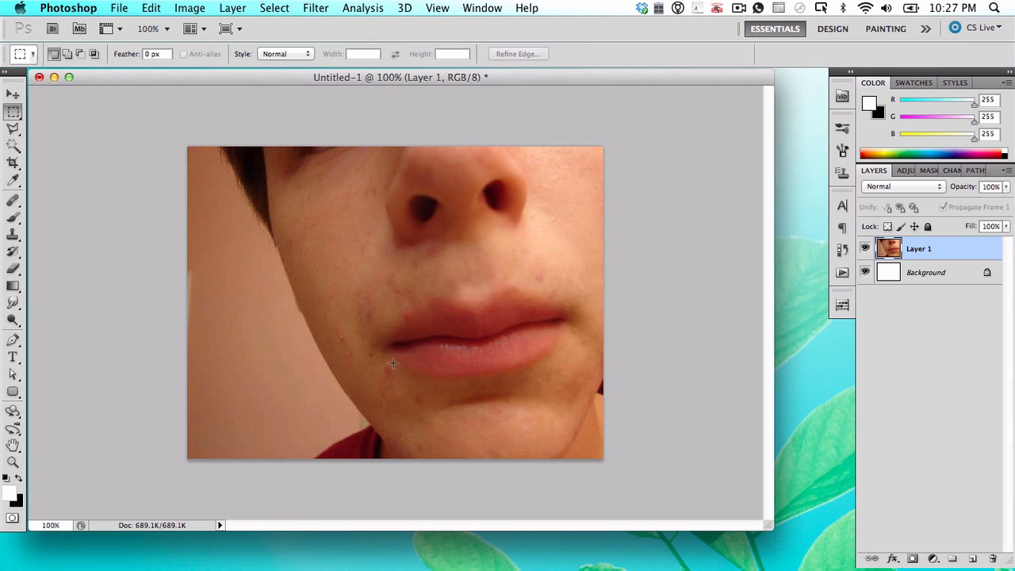
drag(393, 363, 381, 377)
click(370, 377)
Step: At 200% zoom, remove the jawline blemish with an elliptical selection and Content-Aware fill
key(z)
click(378, 374)
click(15, 114)
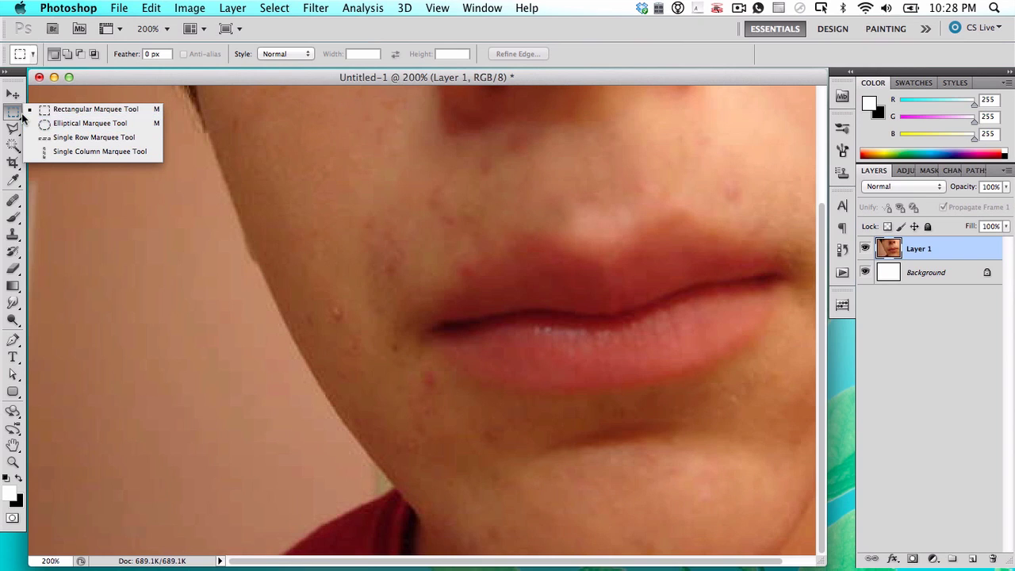
click(90, 127)
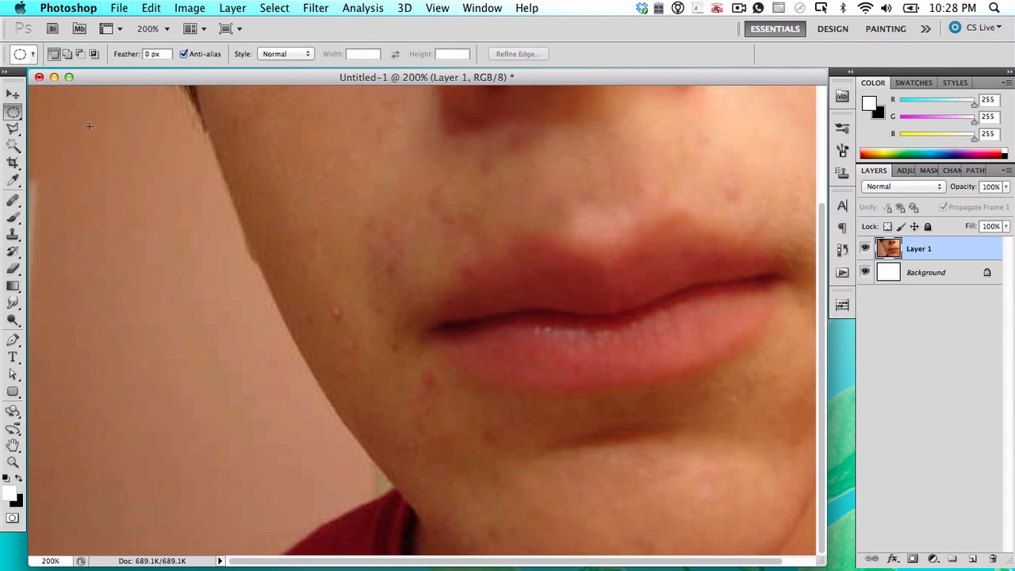
drag(343, 322, 327, 297)
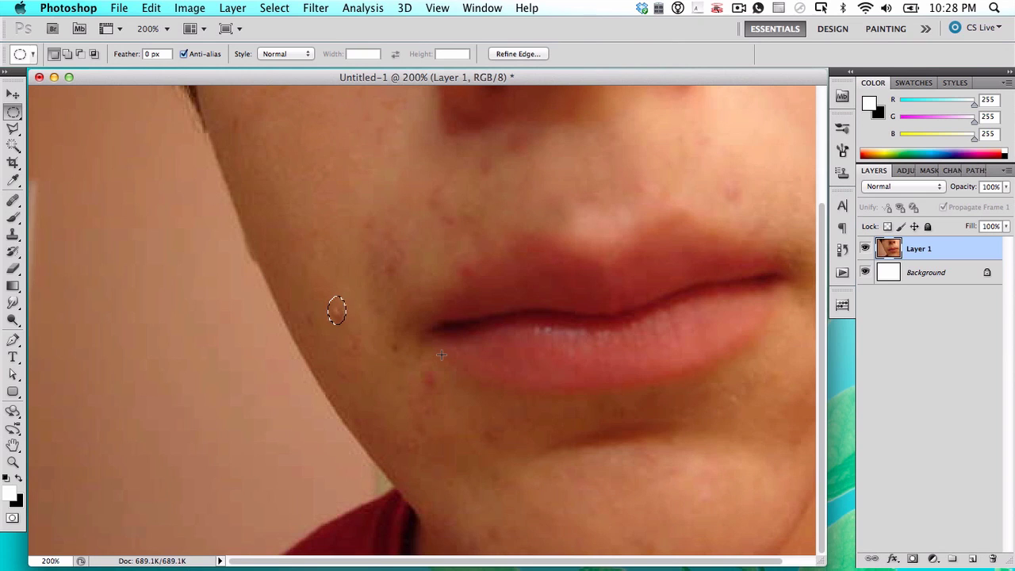
key(shift+BackSpace)
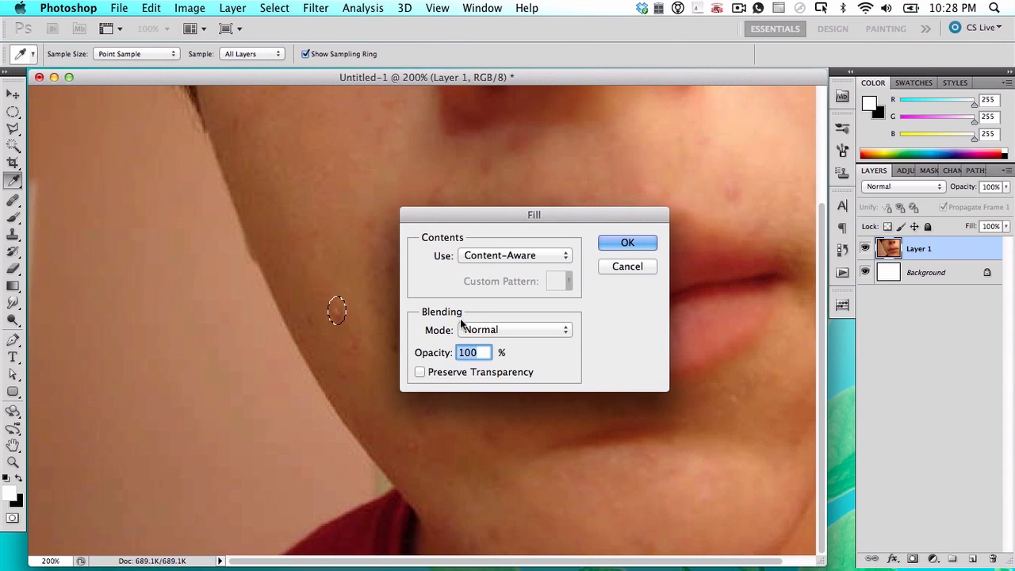
click(499, 256)
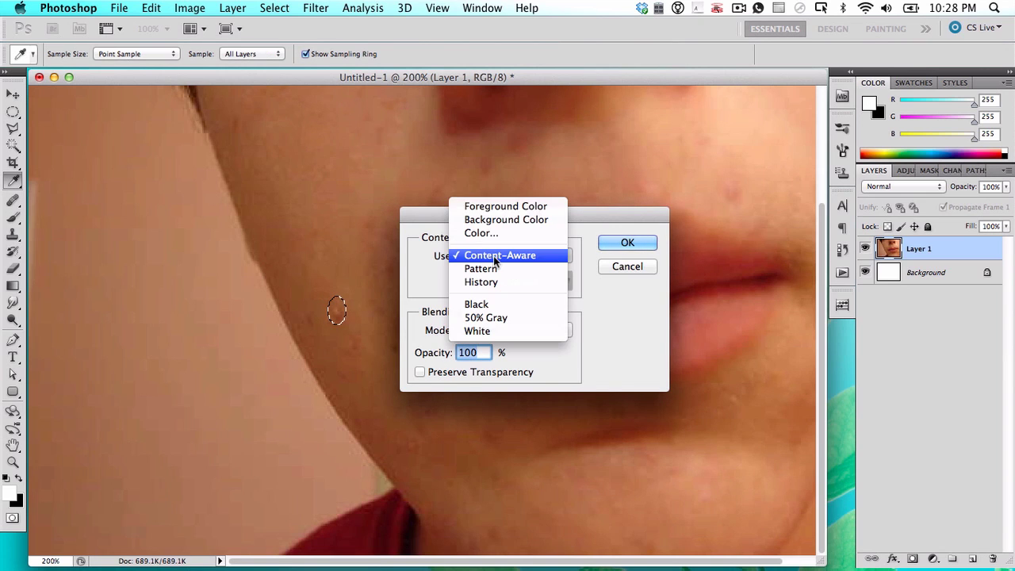
click(611, 283)
key(Return)
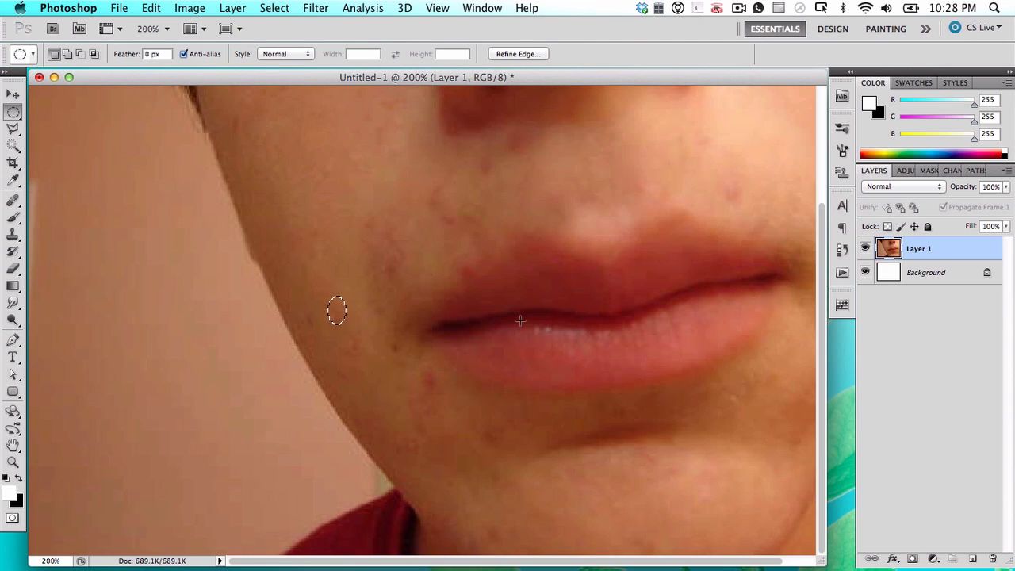
key(super+d)
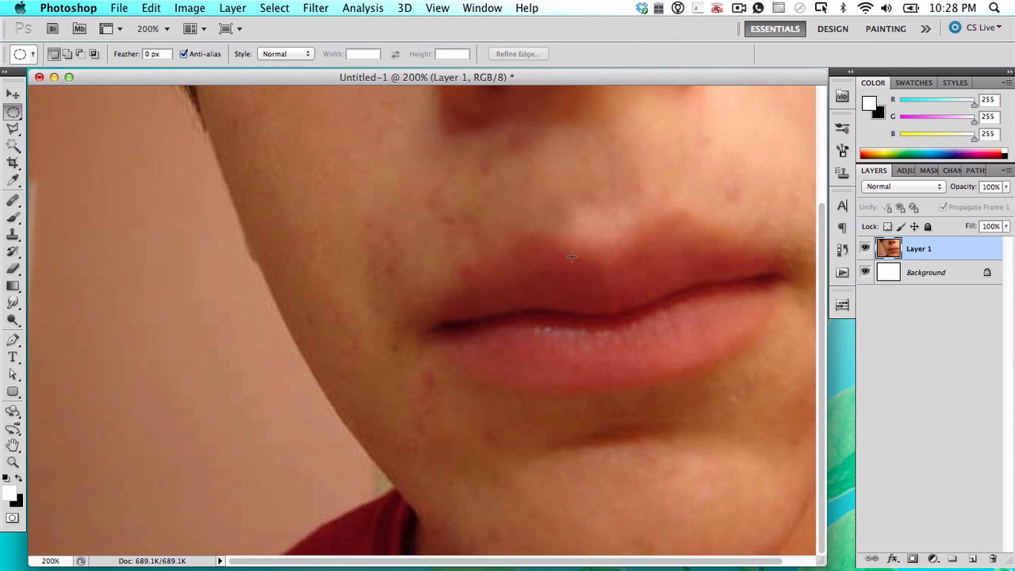
Step: Content-Aware fill the small chin pimple, then sample clean chin skin with the Healing Brush
drag(418, 369, 435, 388)
key(shift+BackSpace)
key(Return)
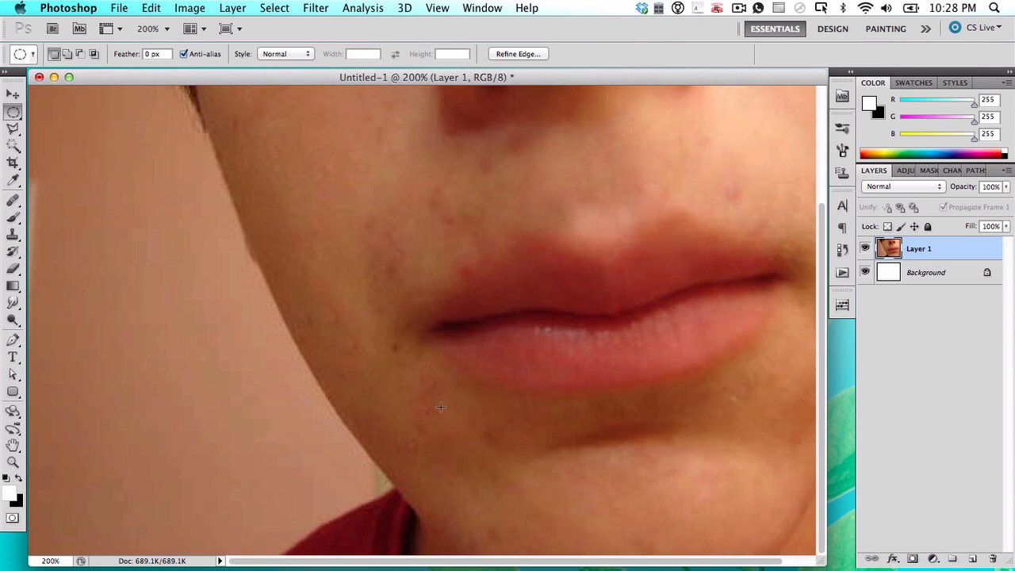
key(super+d)
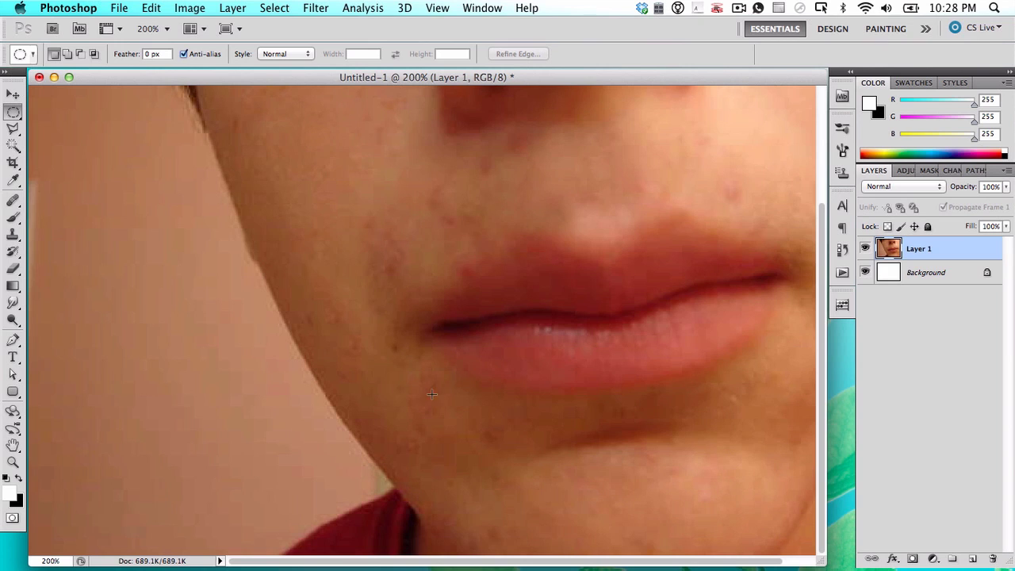
key(j)
alt+click(394, 387)
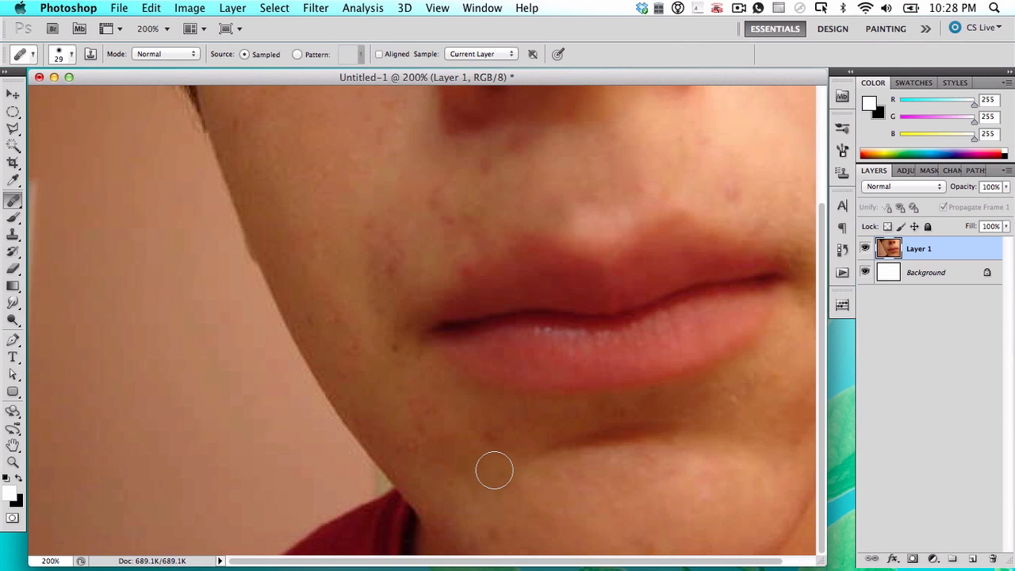
Step: Try a Content-Aware fill on the left nostril, undo it, and zoom out to 100%
key(m)
scroll(512, 474, up, 3)
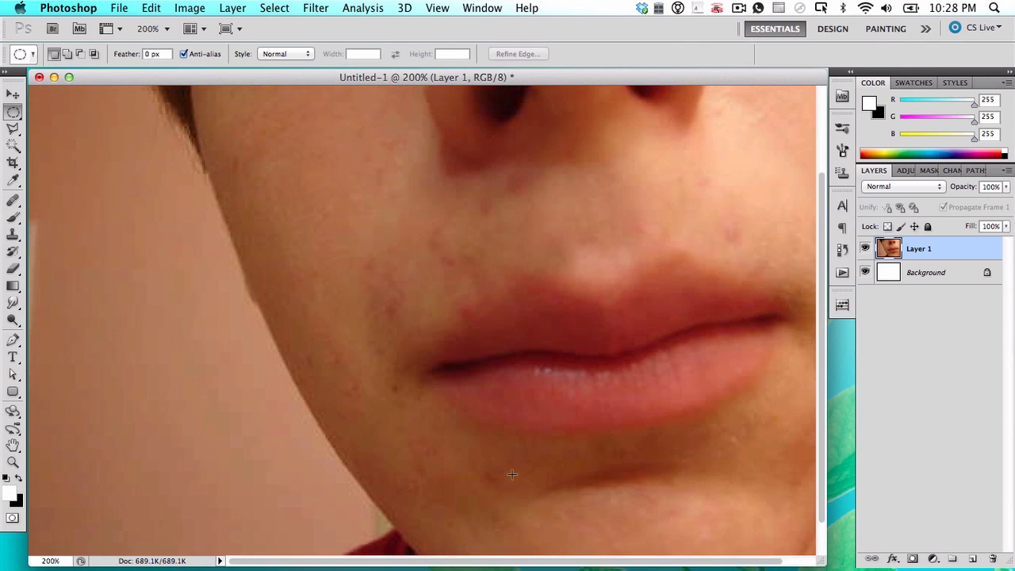
scroll(511, 474, up, 5)
scroll(512, 475, right, 2)
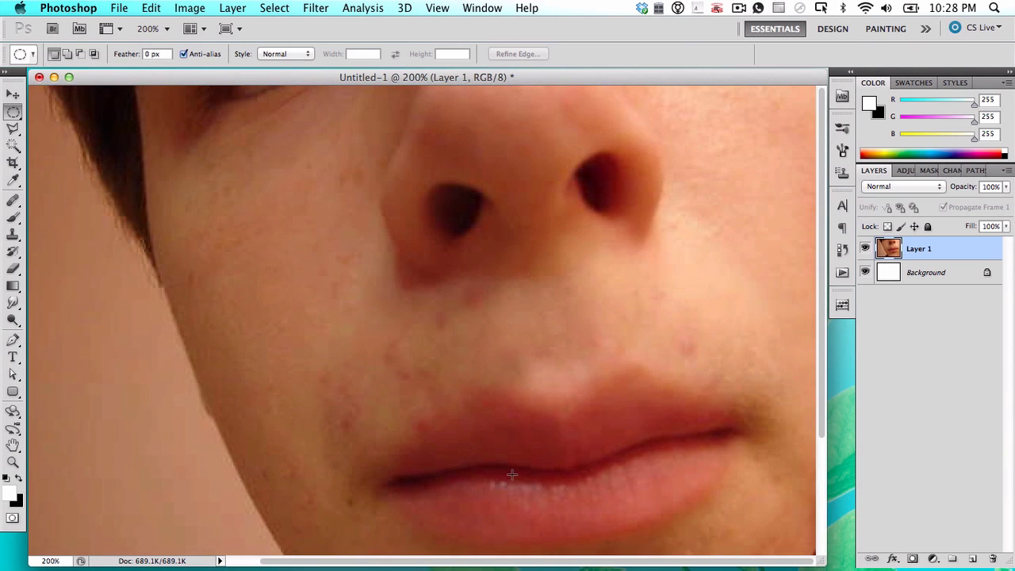
mouse_move(420, 173)
mouse_down()
mouse_move(496, 232)
mouse_move(501, 259)
mouse_move(410, 168)
mouse_up()
key(shift+BackSpace)
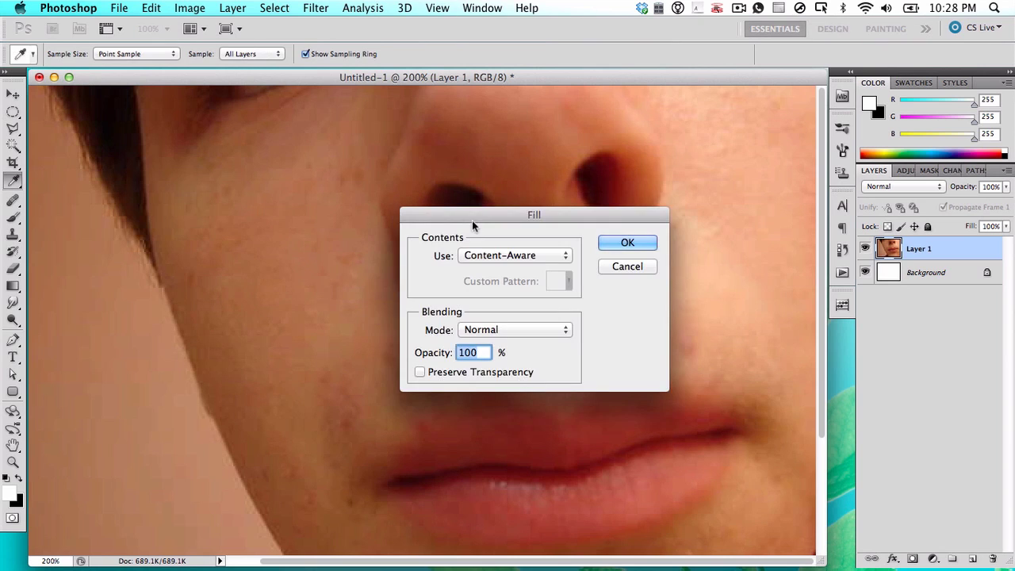
key(Return)
key(super+d)
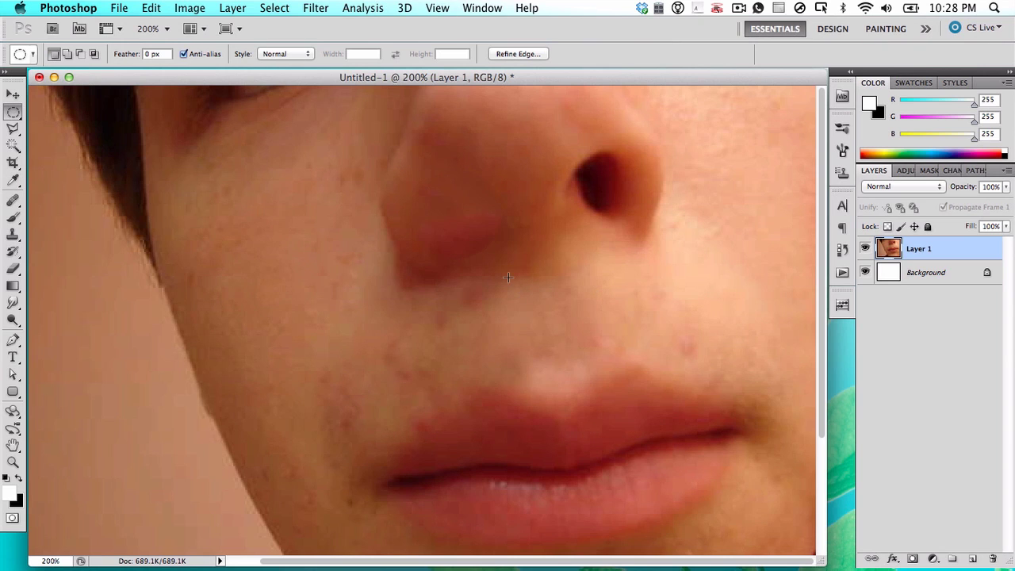
key(super+alt+z)
key(super+alt+z)
key(z)
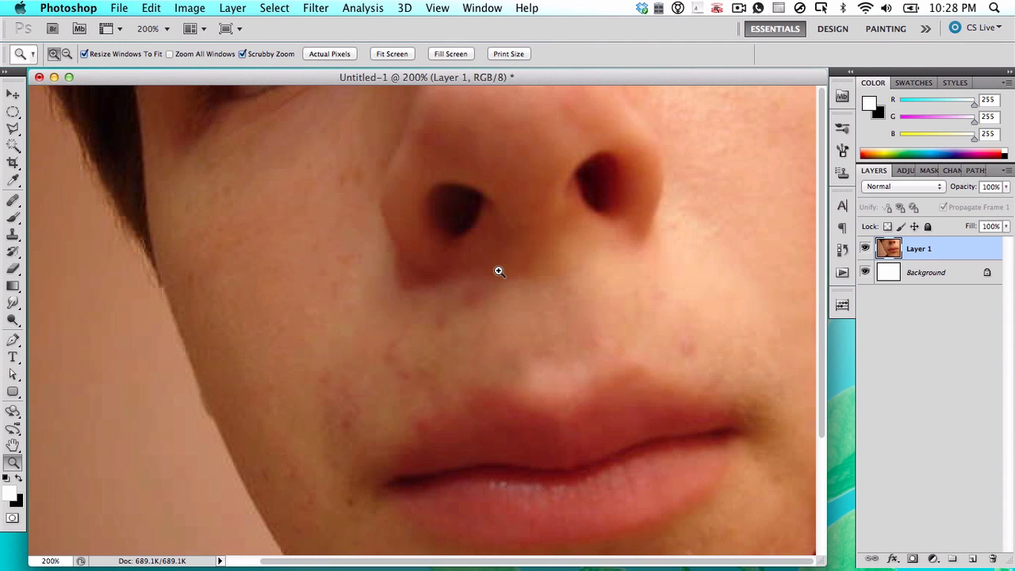
alt+click(498, 274)
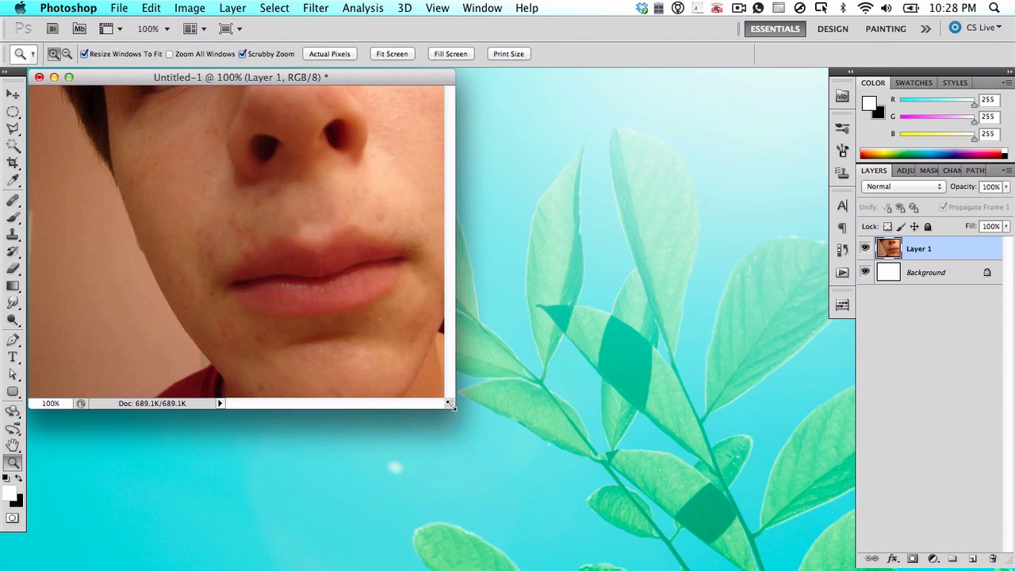
Step: Drag the document window's corner outward so the whole photo shows with grey space around it
drag(448, 404, 681, 485)
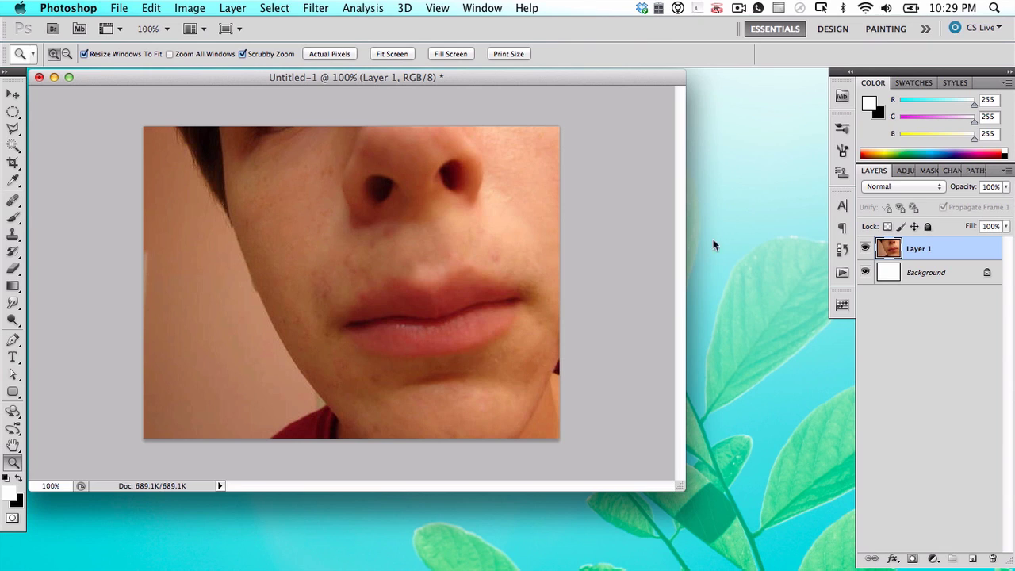
Step: Paste the original blemished photo from an early History state as a hidden Layer 2
click(842, 249)
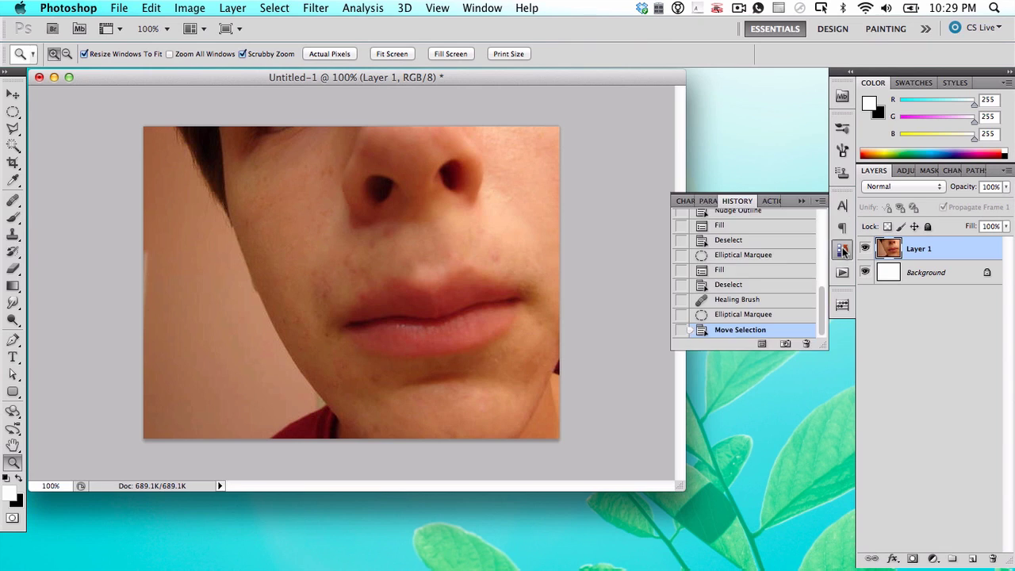
scroll(812, 265, up, 5)
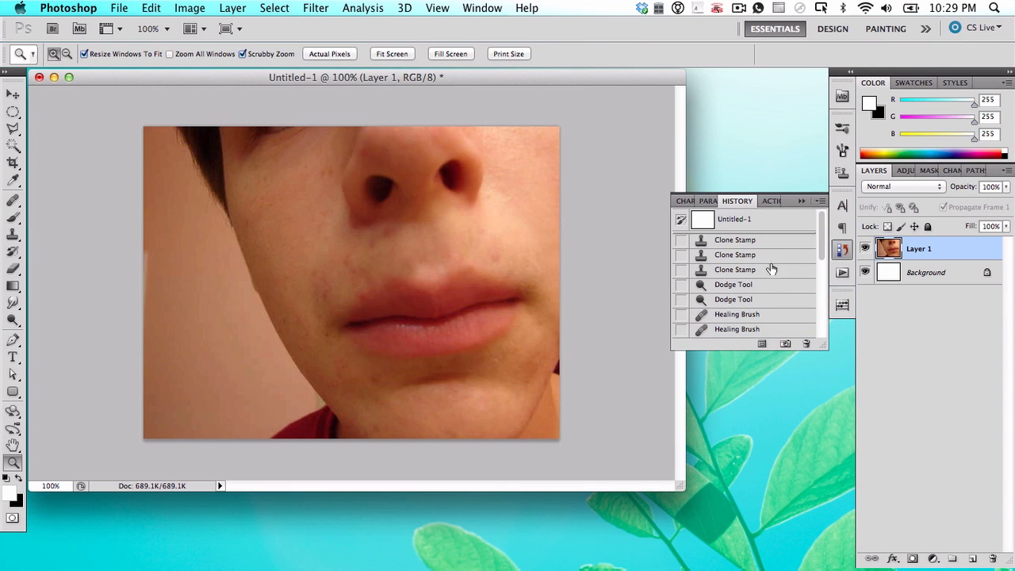
click(765, 241)
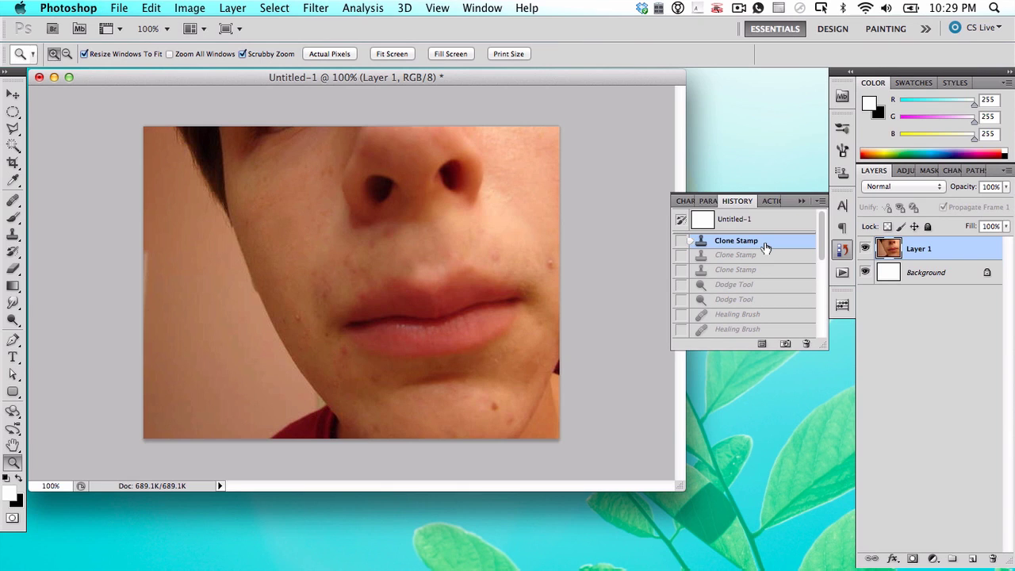
scroll(766, 246, down, 5)
scroll(765, 248, up, 4)
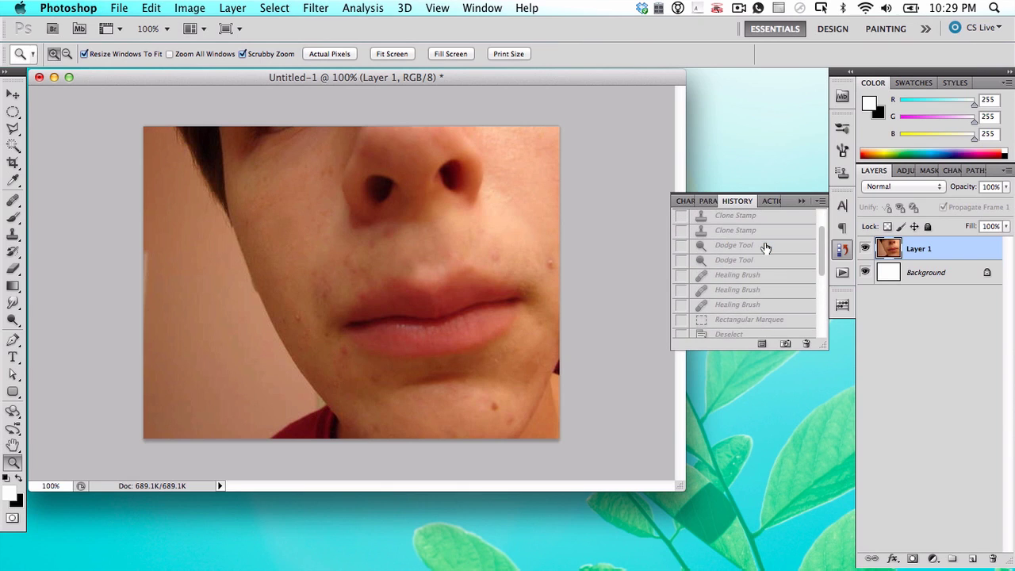
scroll(766, 248, up, 2)
scroll(767, 262, down, 5)
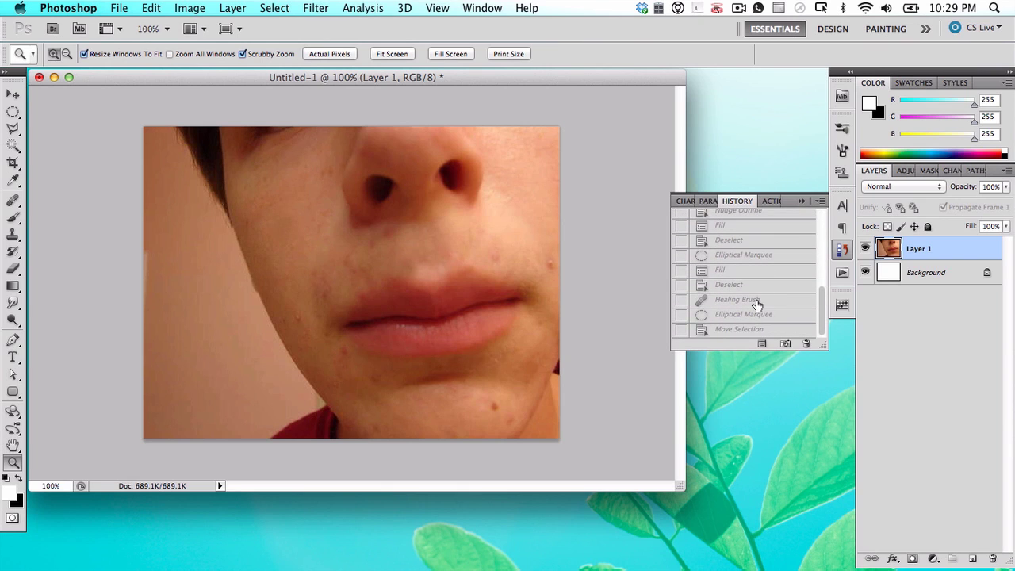
click(754, 329)
key(super+v)
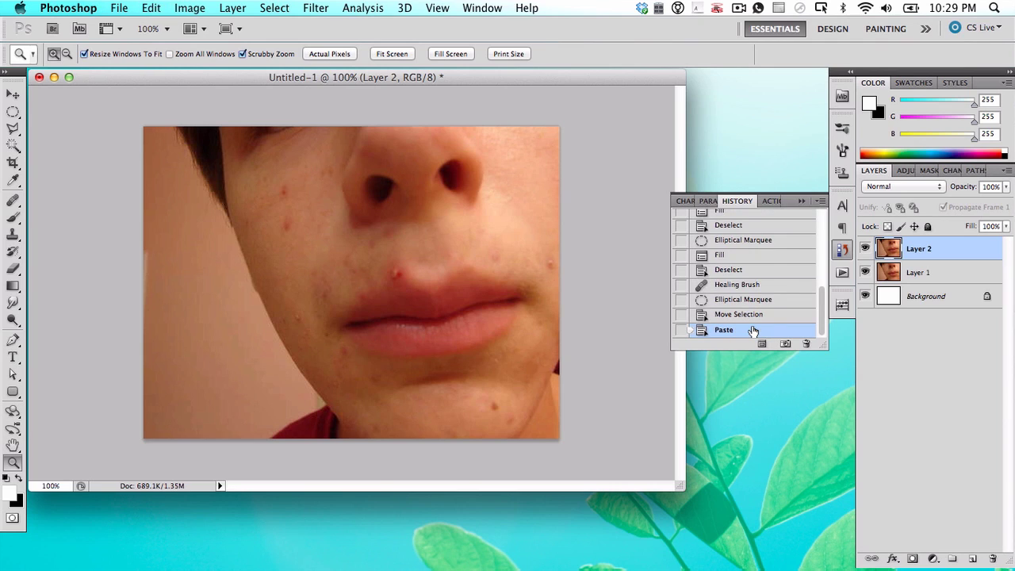
click(866, 249)
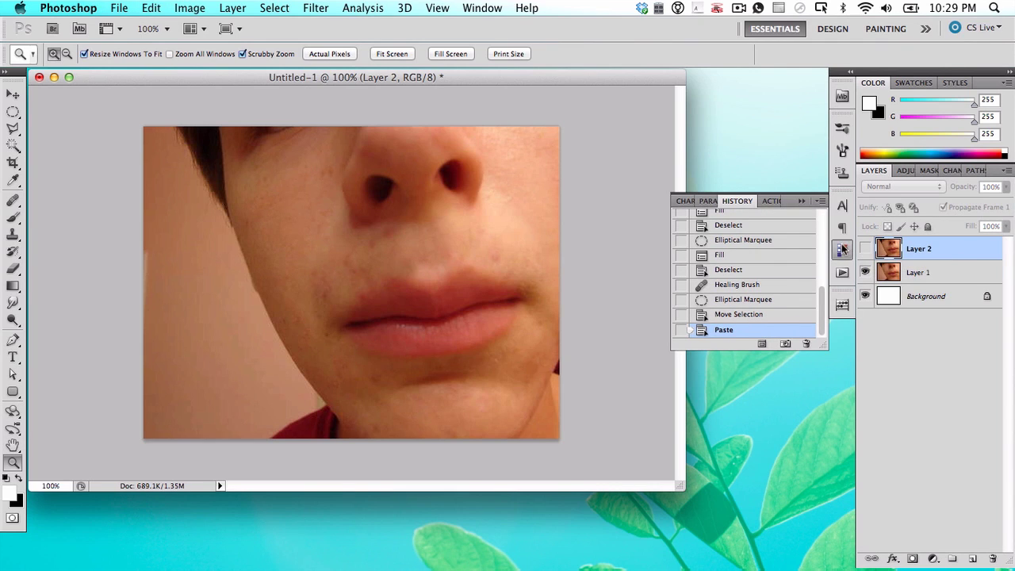
click(842, 250)
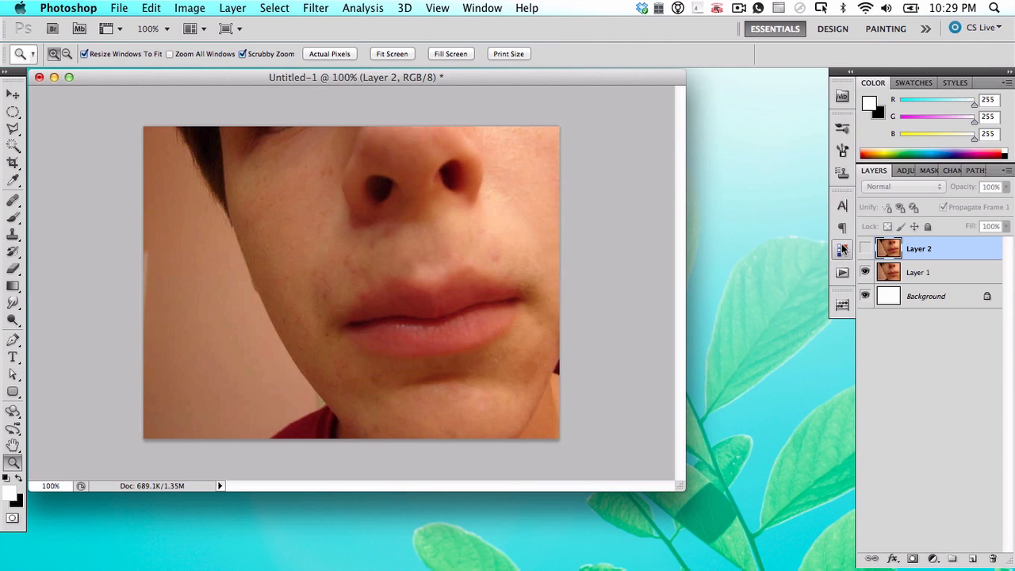